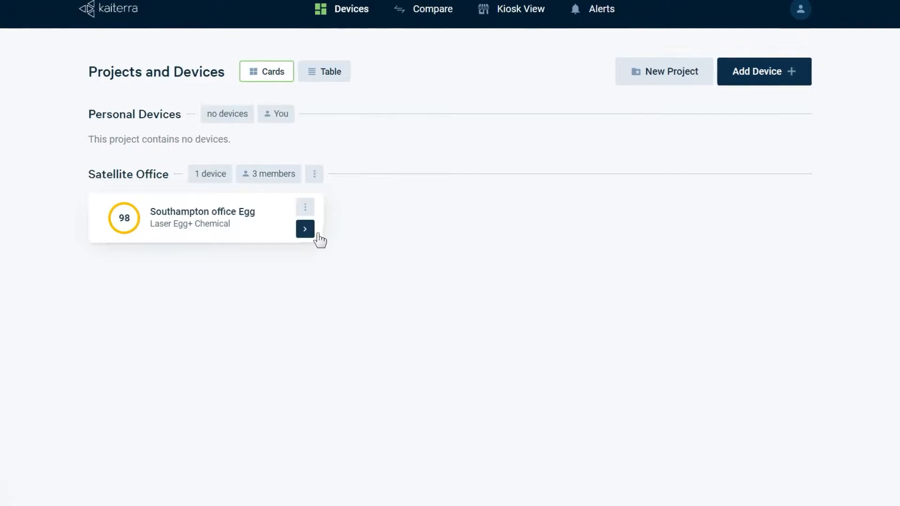
Step: Show the Southampton office Egg's air-quality details and limit its history chart to 'Last hour'
left_click(305, 229)
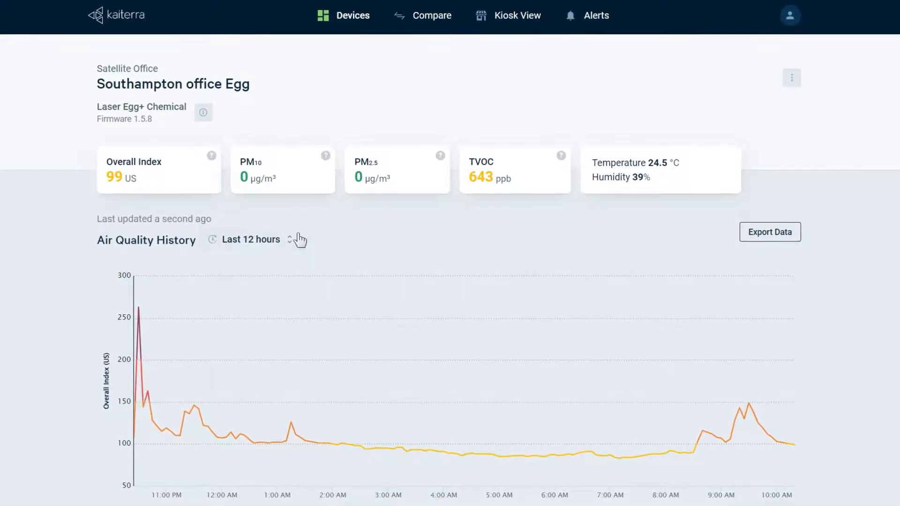
left_click(269, 242)
left_click(226, 292)
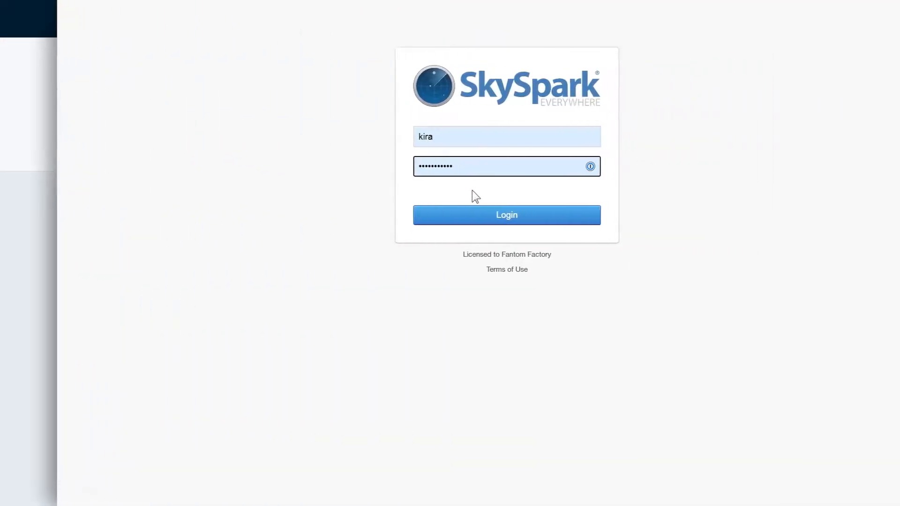
Step: Log in to SkySpark and reach the Kaiterra project's Home launcher
left_click(418, 224)
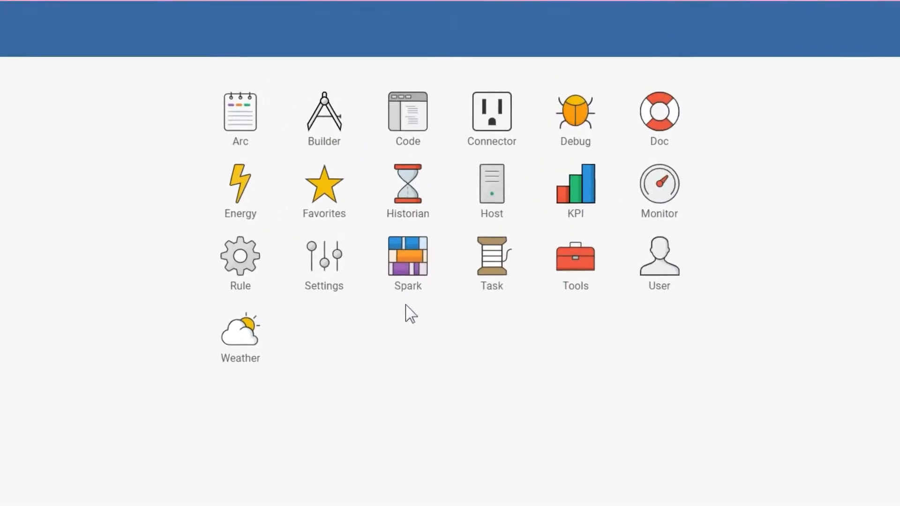
left_click(316, 141)
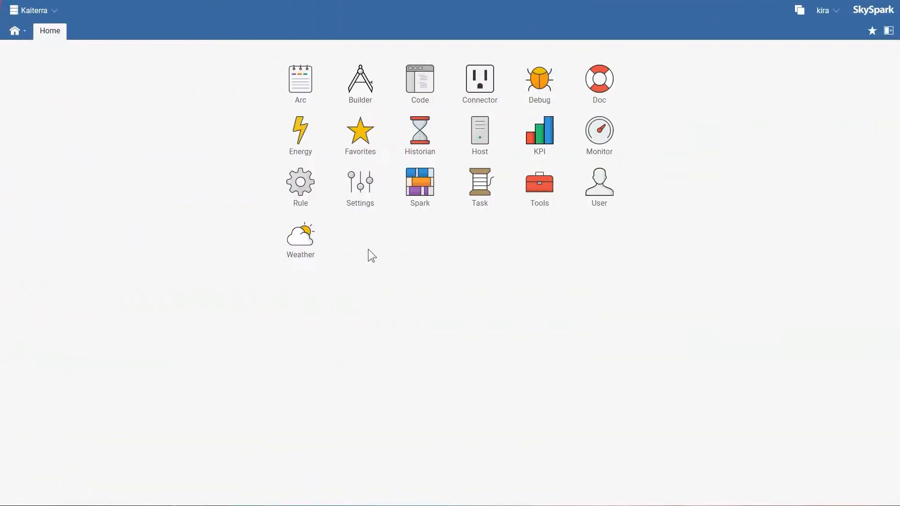
Step: In Host's Install list, log in to StackHub with the account e-mail and password
left_click(477, 143)
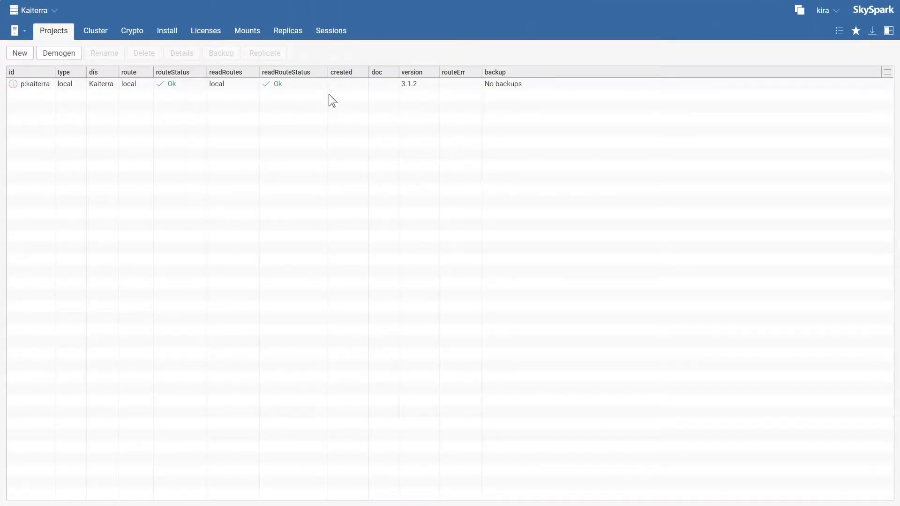
left_click(180, 32)
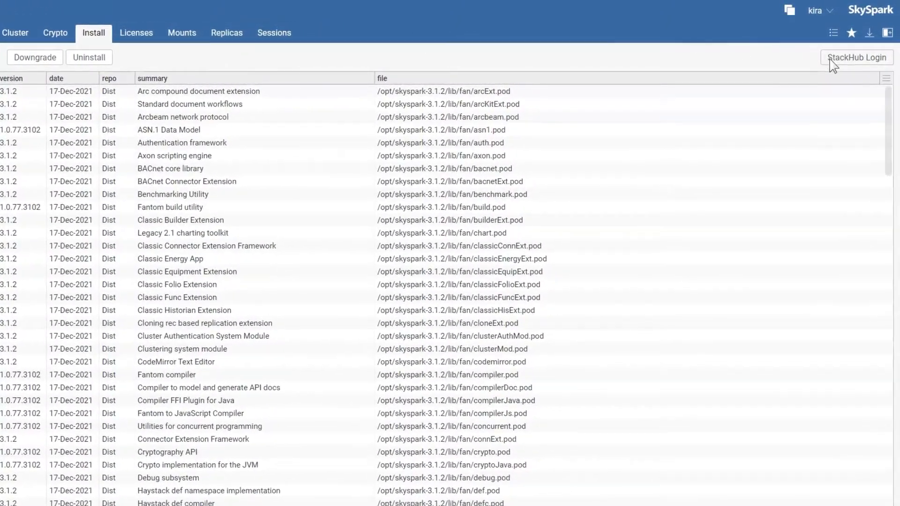
left_click(832, 68)
key("Tab")
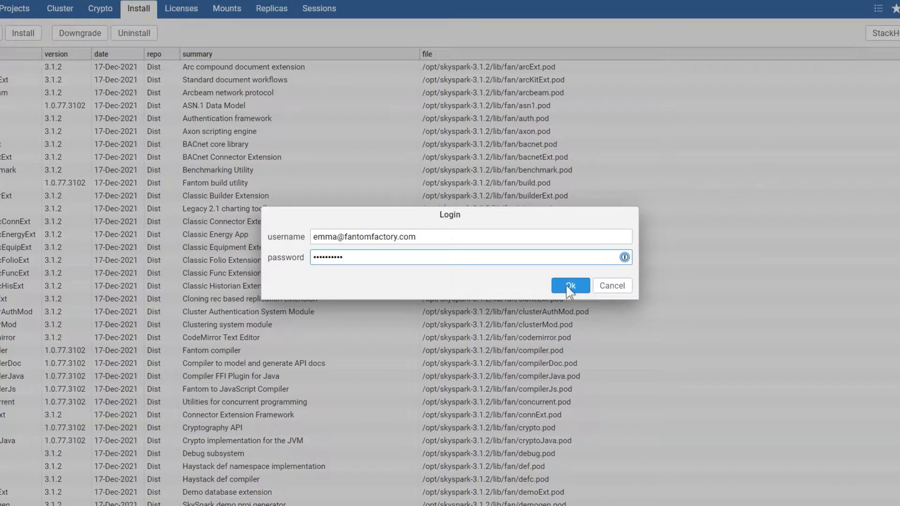
left_click(570, 284)
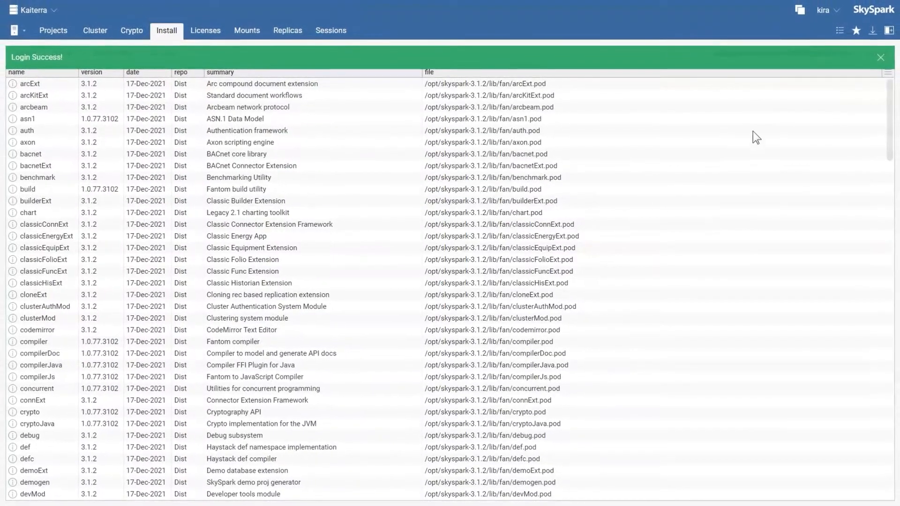
left_click(880, 57)
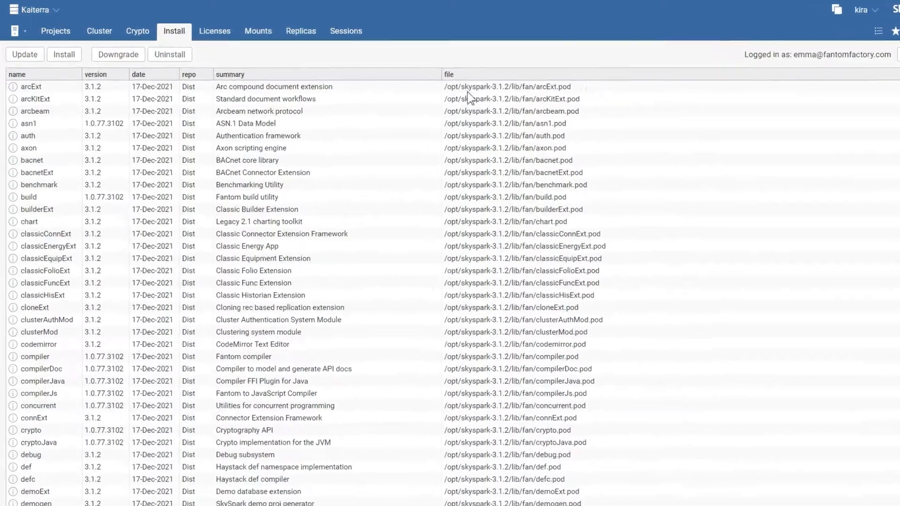
Step: Search StackHub for 'kaite' and install afKaiterraCloudExt version 1.0.0
left_click(73, 54)
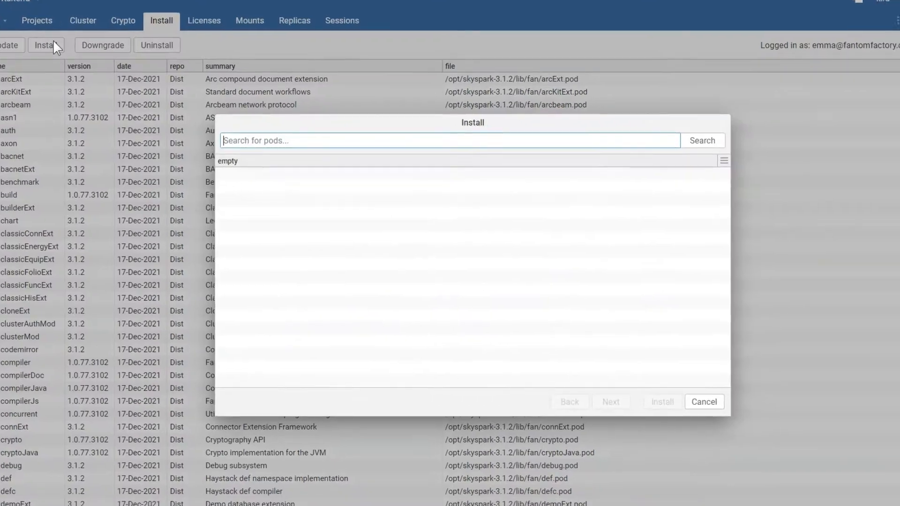
type("kaite")
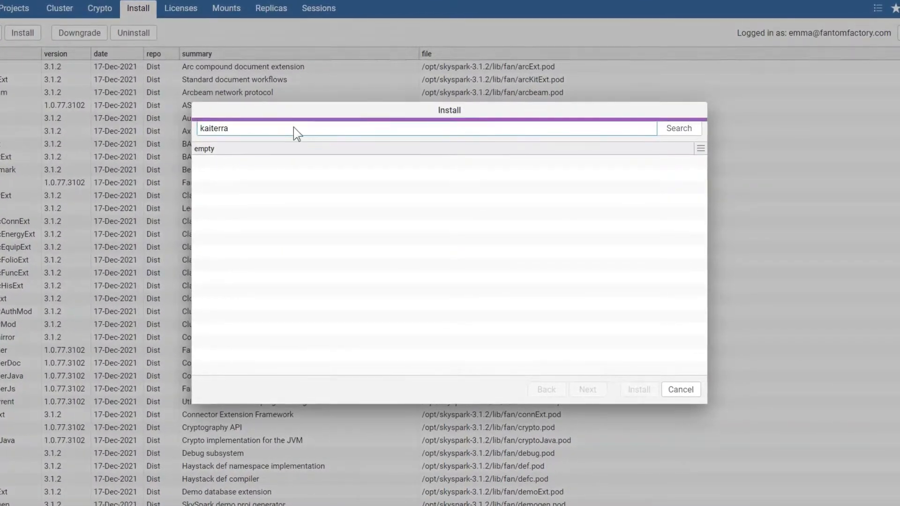
key("Return")
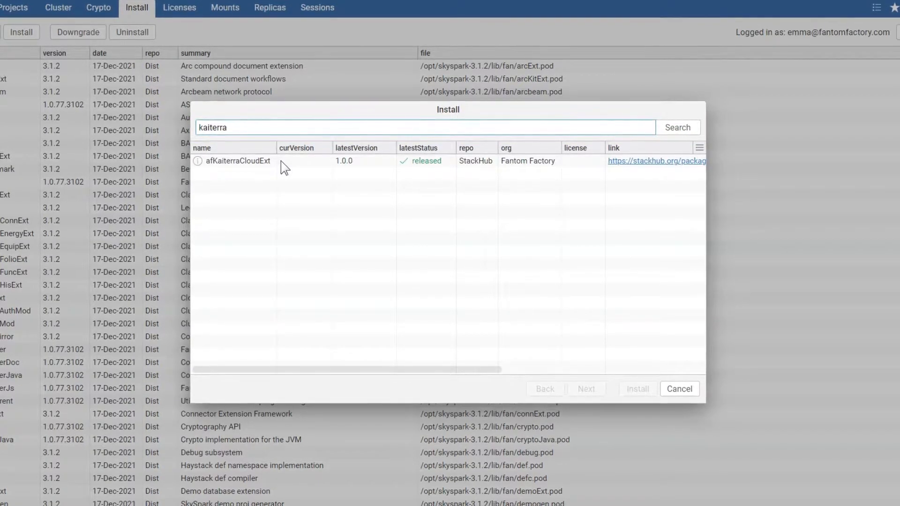
left_click(281, 161)
left_click(581, 387)
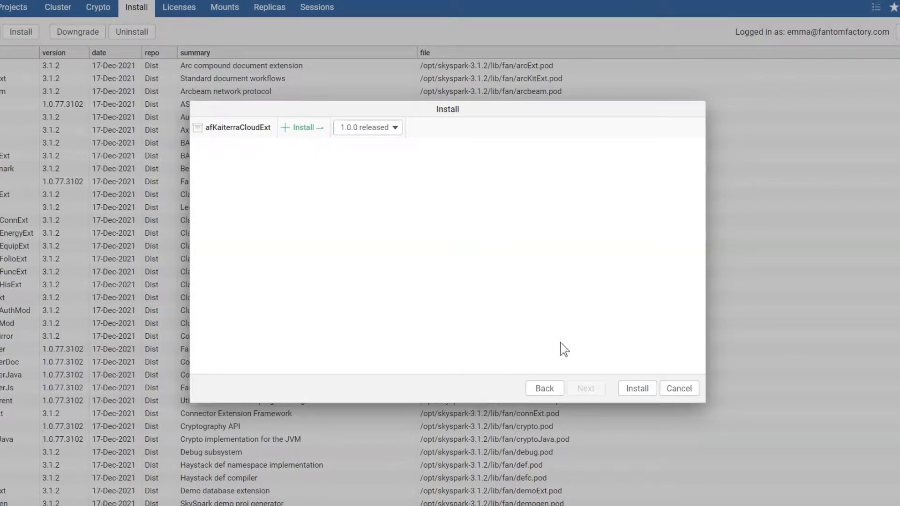
left_click(630, 391)
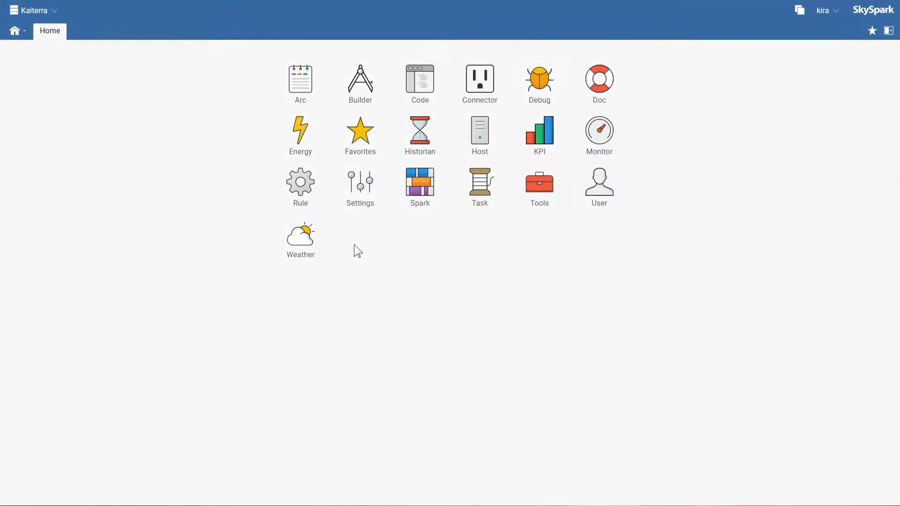
Step: Enable the afKaiterraCloud extension under Settings > Exts, then return to the Home page
left_click(361, 193)
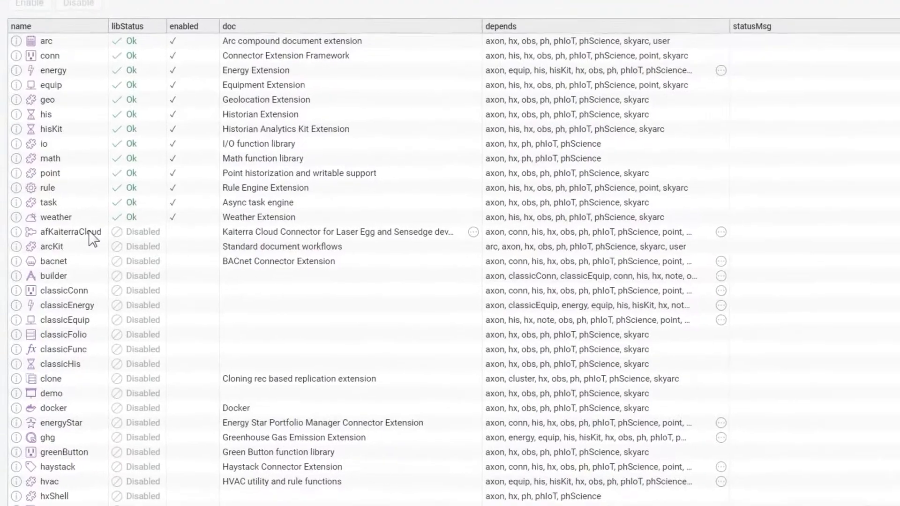
left_click(89, 232)
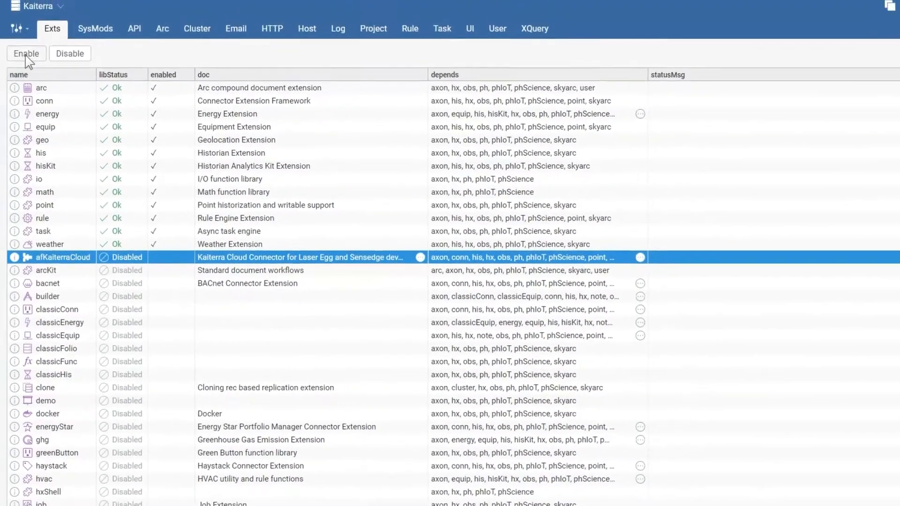
left_click(25, 57)
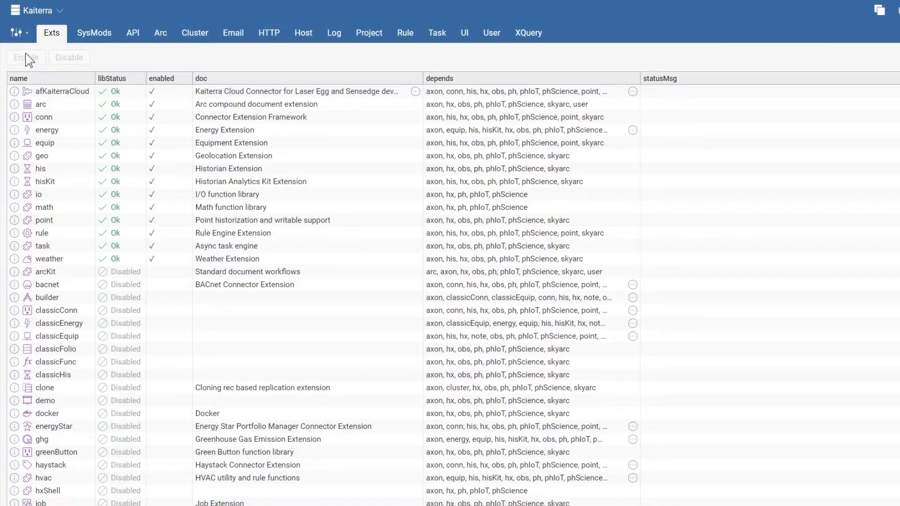
left_click(16, 32)
left_click(25, 68)
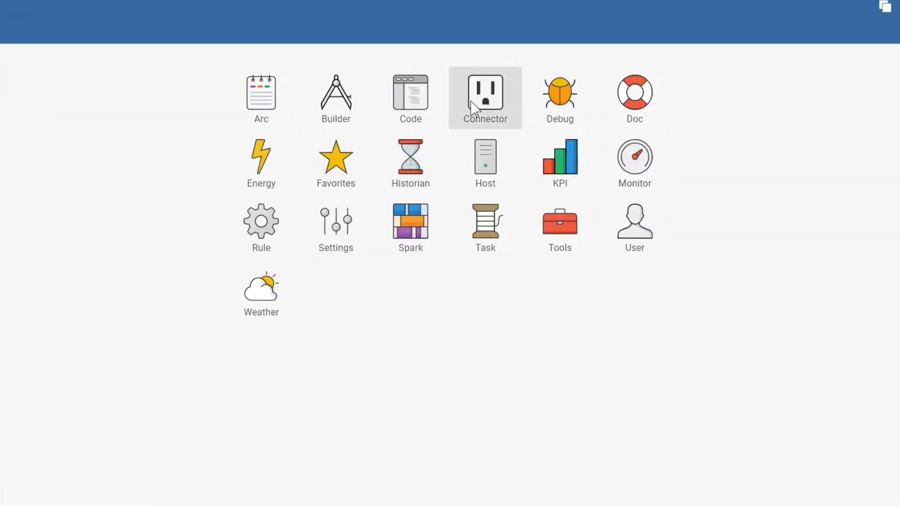
Step: Create an afKaiterraCloud connector with the account password and e-mail, then select its row
left_click(473, 106)
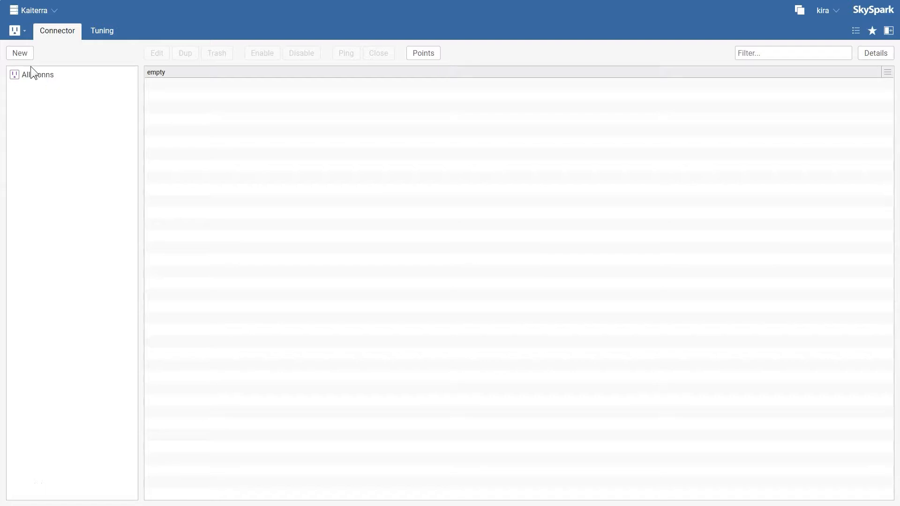
left_click(19, 53)
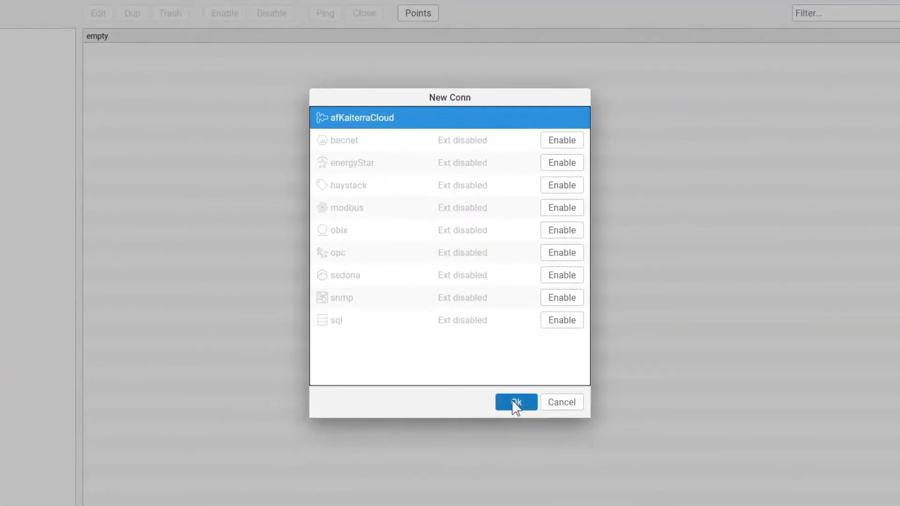
left_click(504, 377)
left_click(412, 195)
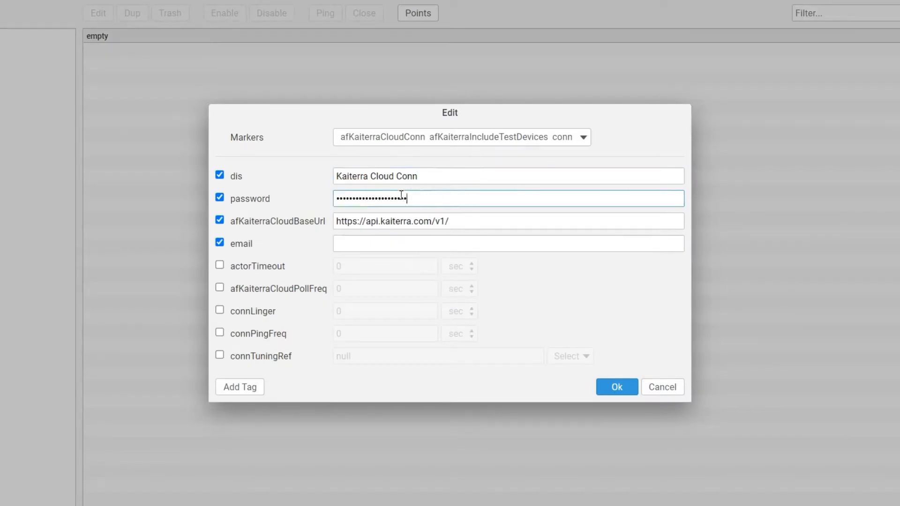
left_click(349, 241)
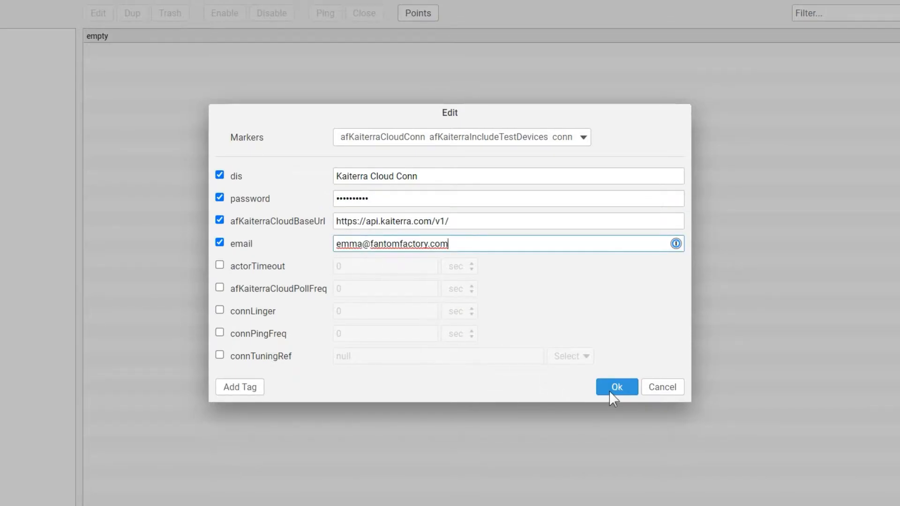
left_click(610, 389)
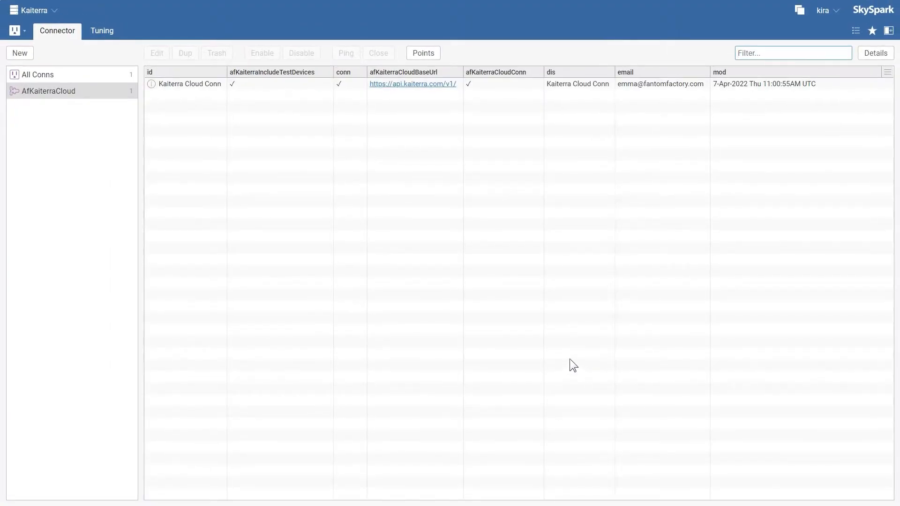
left_click(504, 83)
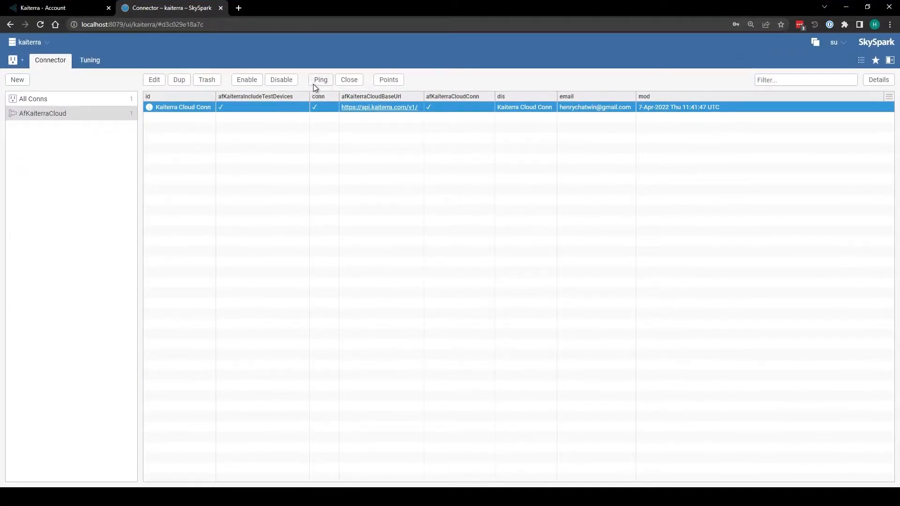
Step: Ping Kaiterra Cloud Conn, copy its two-factor code error from the details, then go to Tools
left_click(317, 81)
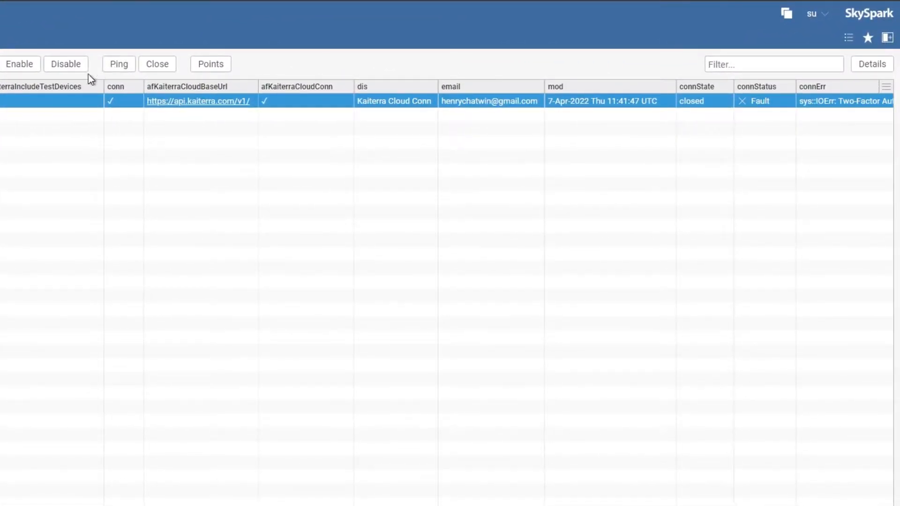
left_click(39, 102)
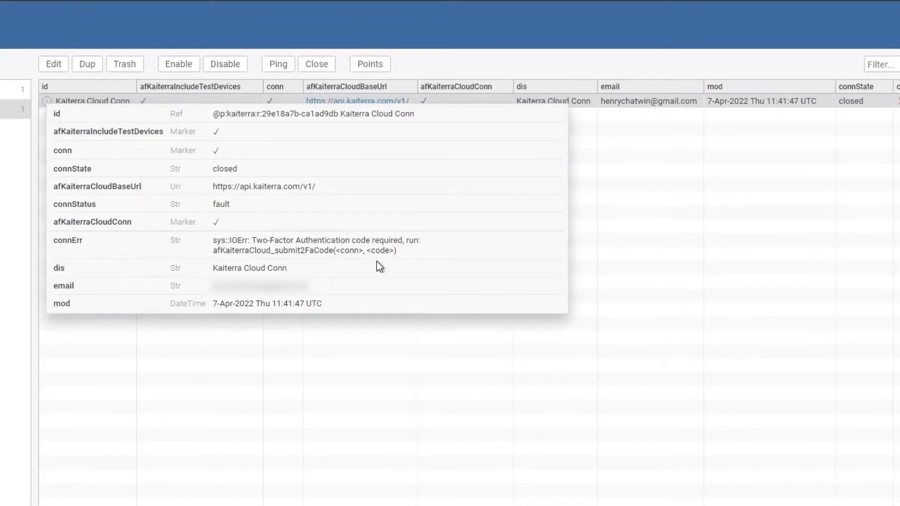
left_click_drag(403, 255, 203, 237)
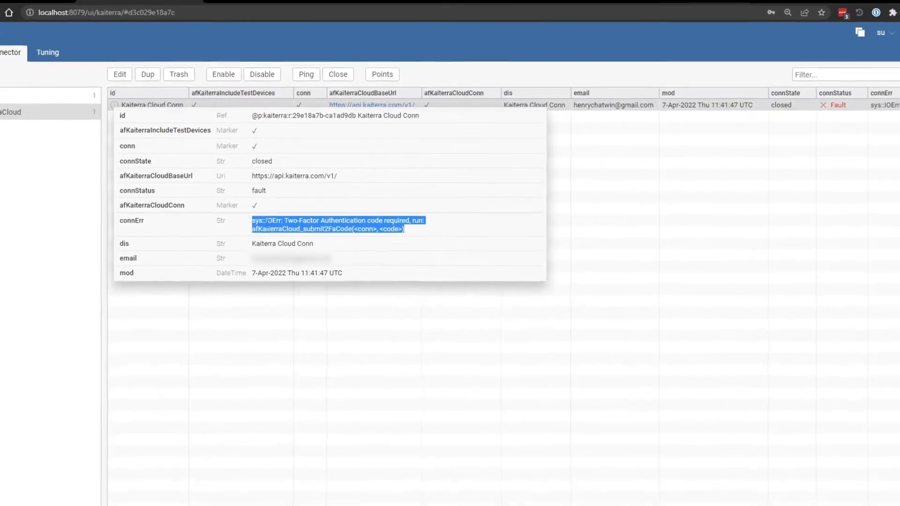
left_click(608, 261)
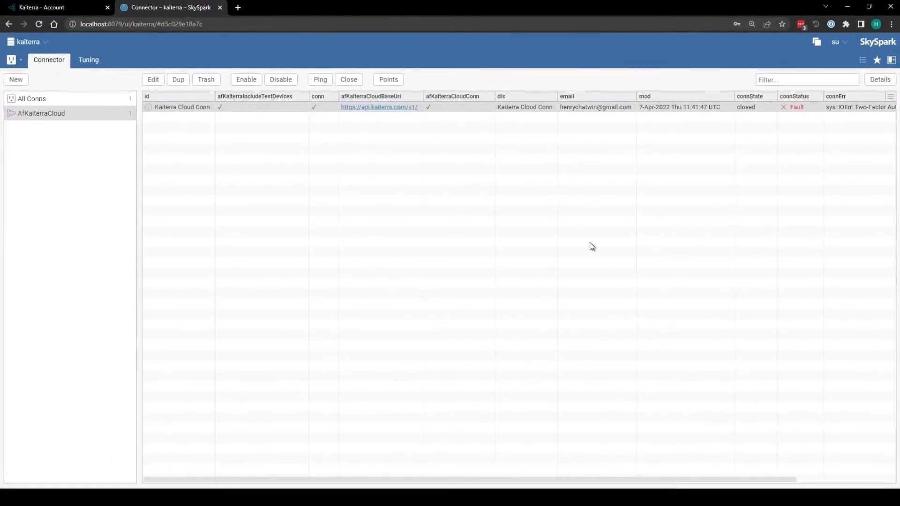
left_click(13, 60)
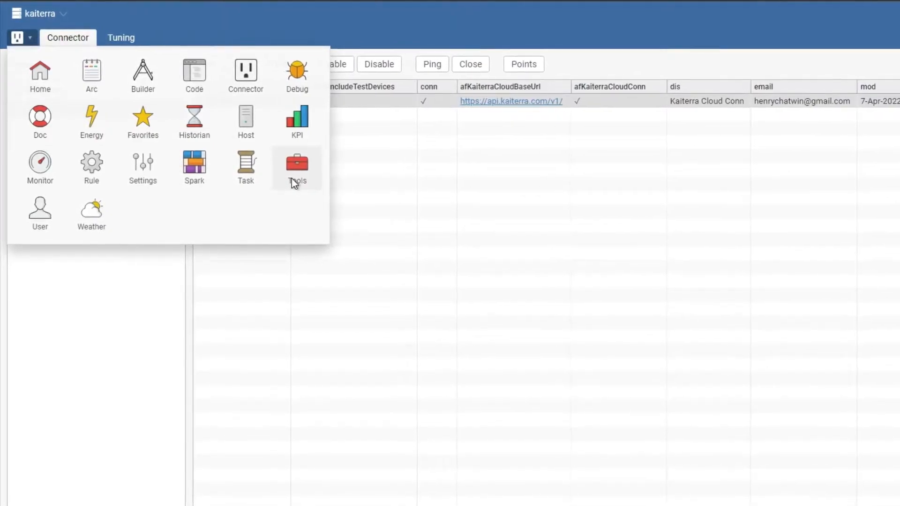
left_click(291, 179)
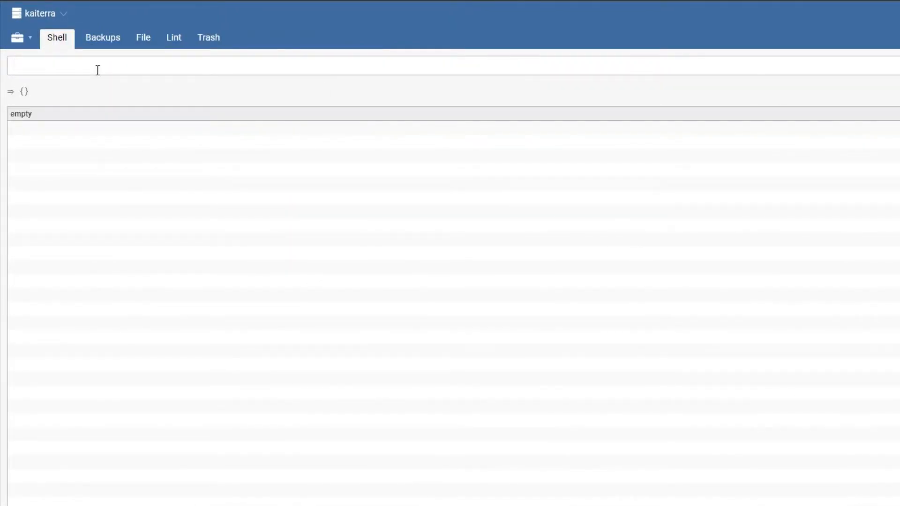
Step: Run afKaiterraCloud_submit2FaCode(read(conn), …) in the Shell with the two-factor code
left_click(211, 65)
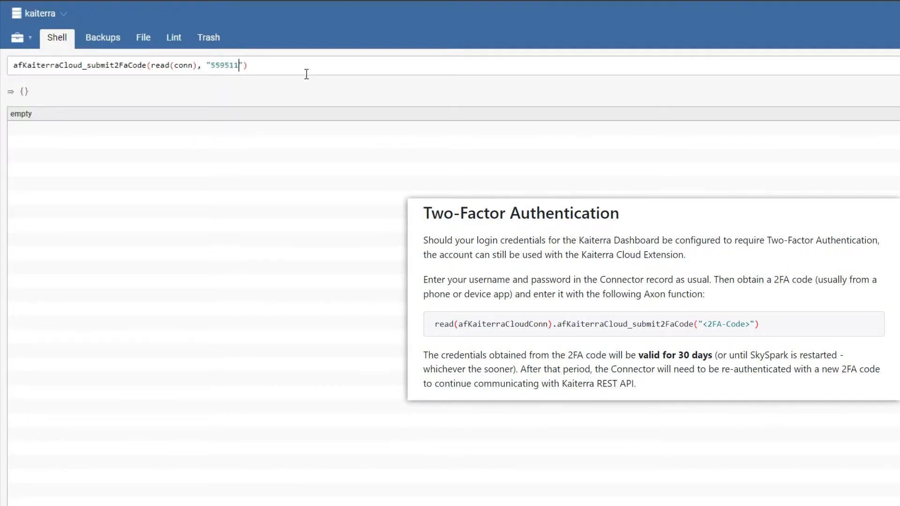
key("Return")
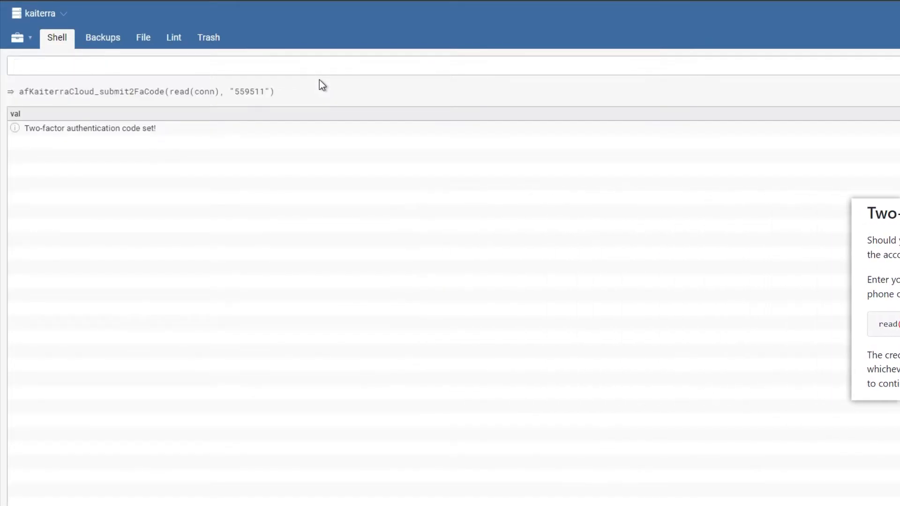
left_click(22, 40)
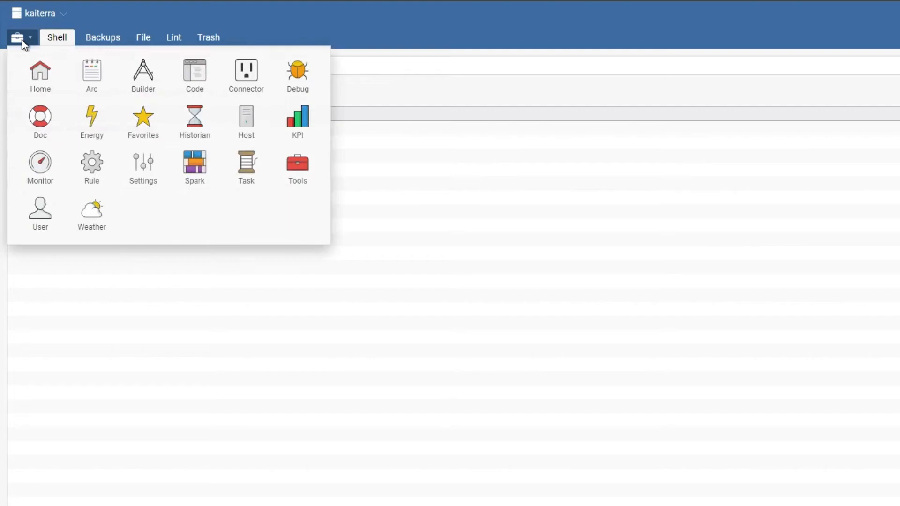
Step: List the AfKaiterraCloud connectors and view Kaiterra Cloud Conn's details showing status Ok
left_click(258, 77)
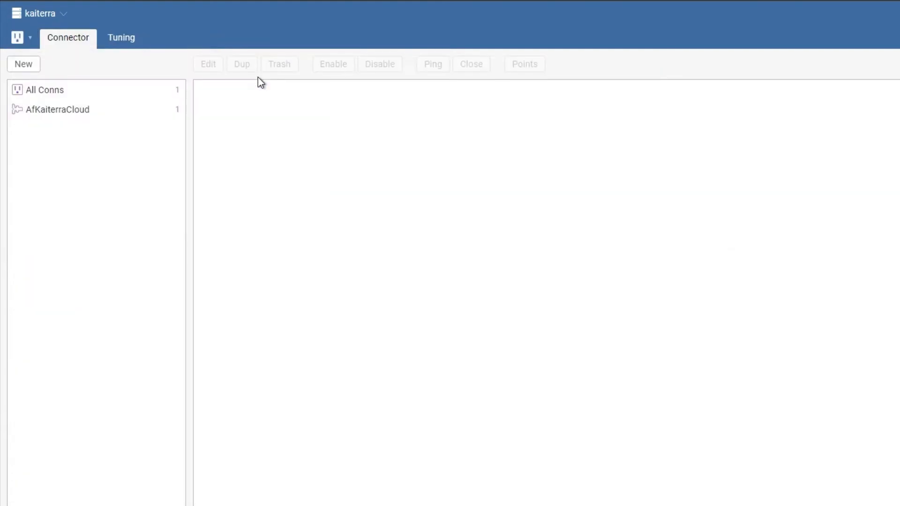
left_click(116, 111)
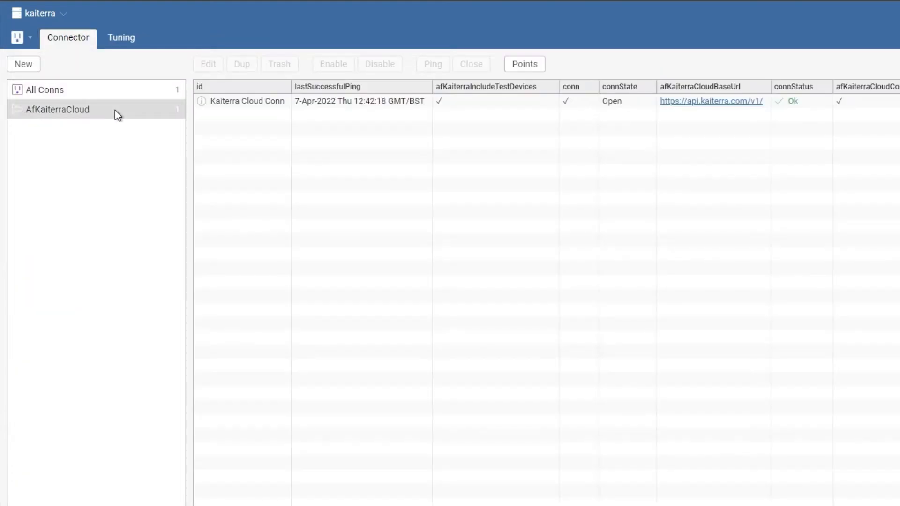
left_click(202, 100)
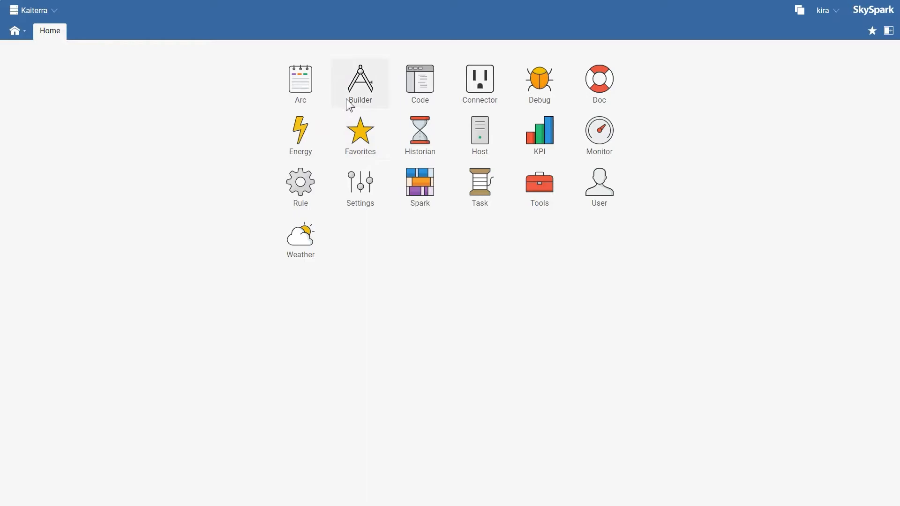
Step: In Builder, collapse the test devices and select Southampton office Egg's Humidity (%) through TVOC (ppb) points
left_click(346, 99)
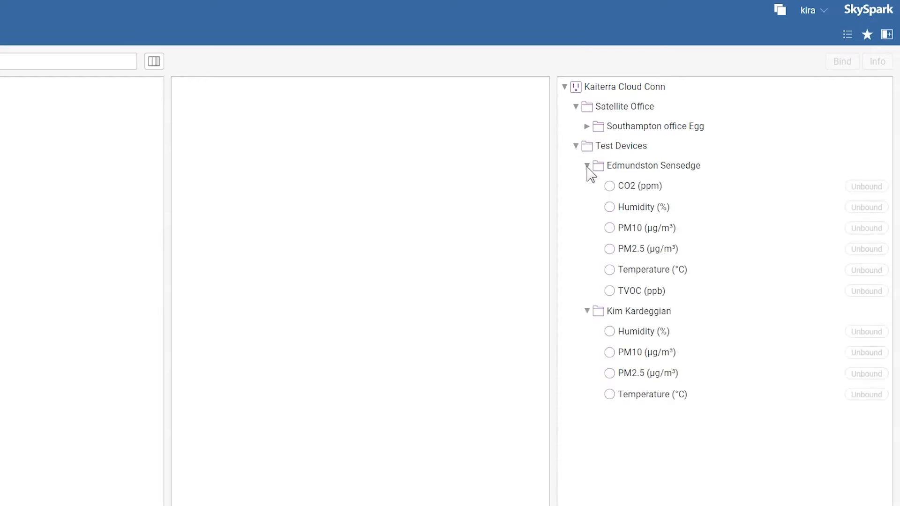
left_click(587, 166)
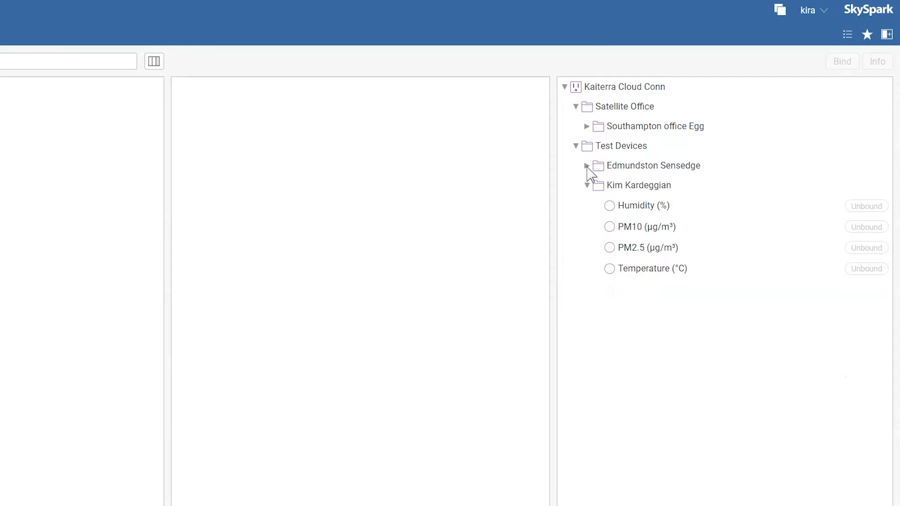
left_click(587, 186)
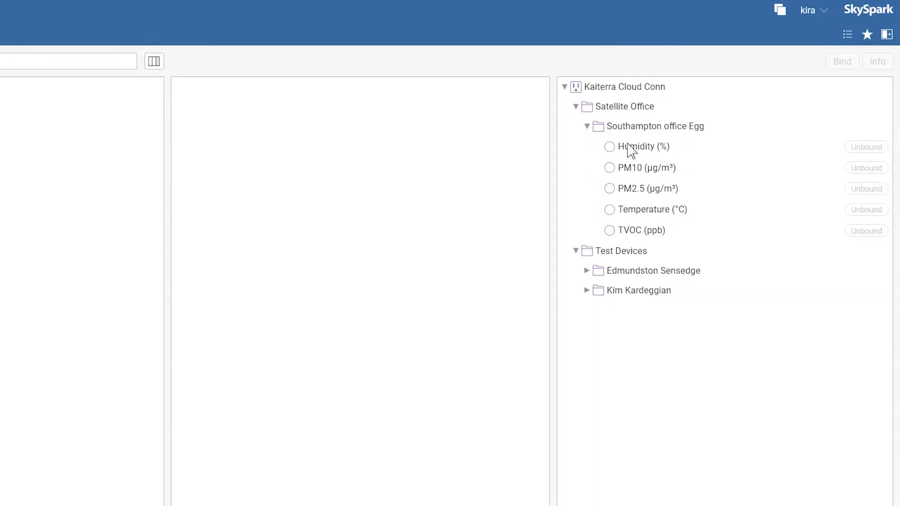
left_click(630, 149)
left_click(639, 232, "shift")
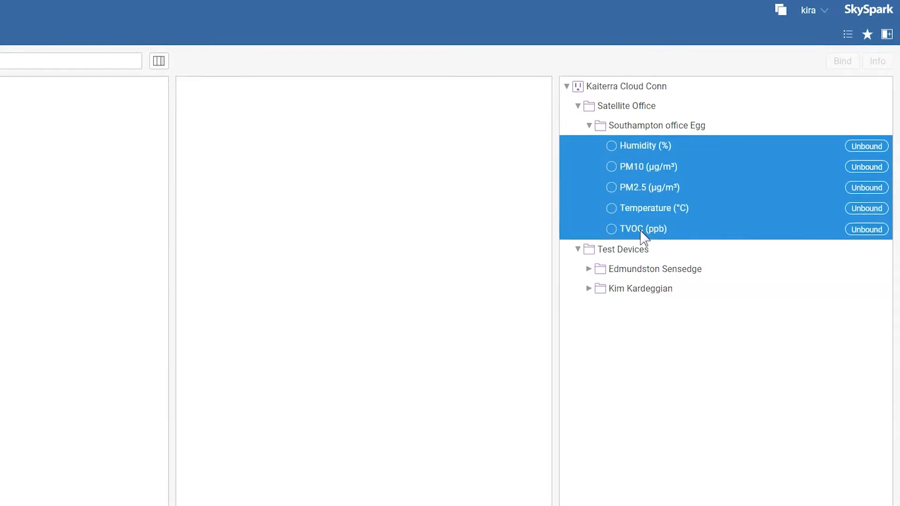
Step: Bind the five selected Southampton Egg sensors as new points under Kaiterra Laser Egg
left_click(87, 111)
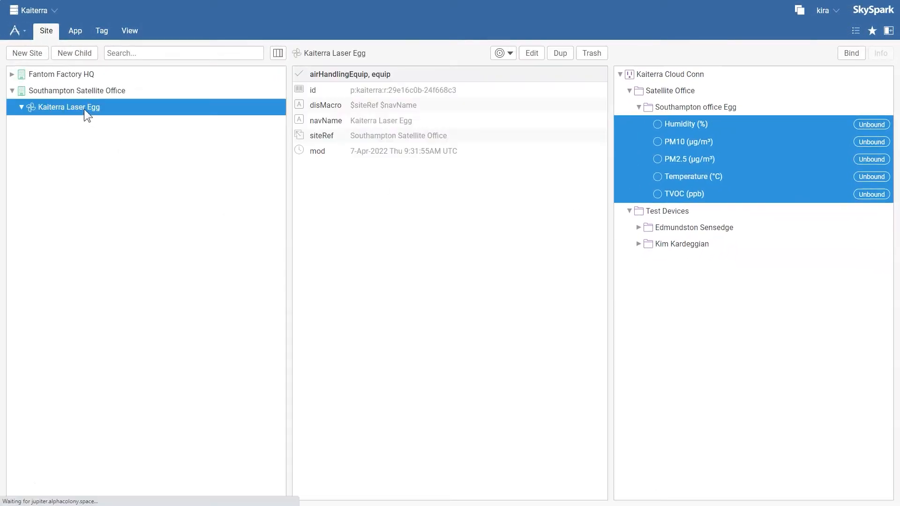
left_click(846, 52)
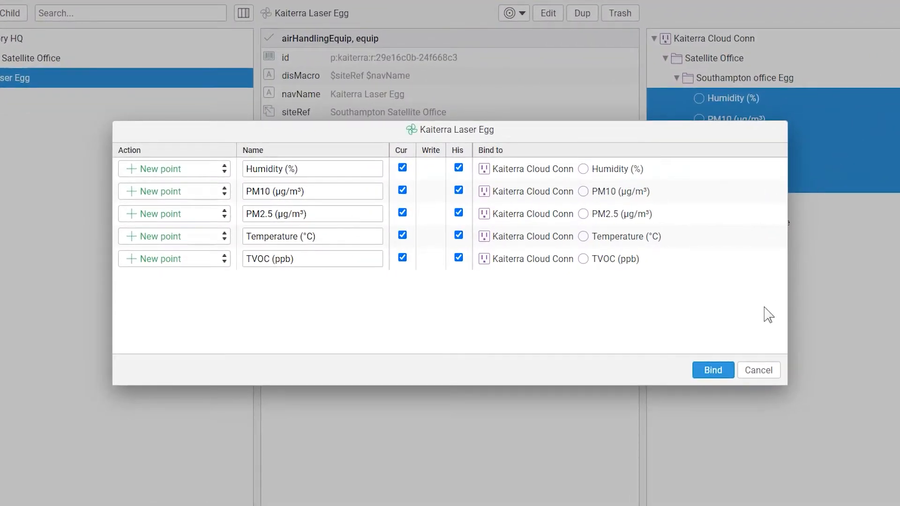
left_click(713, 371)
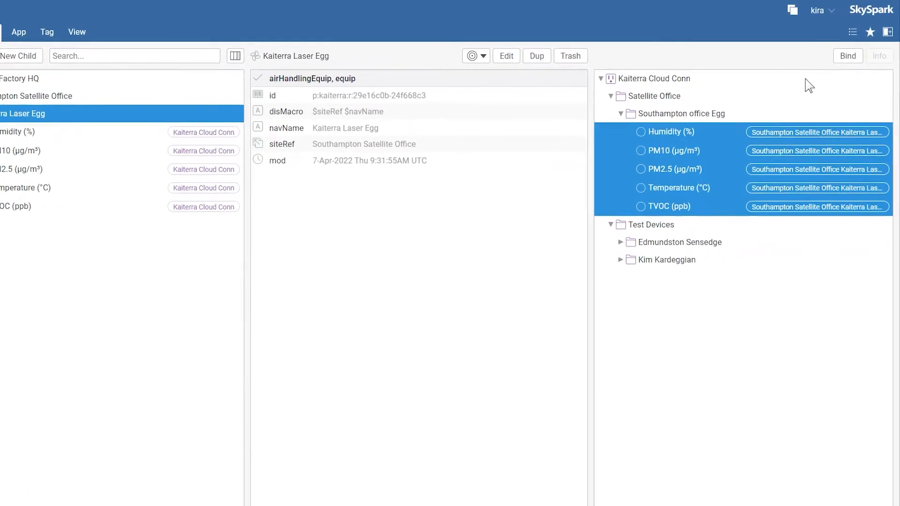
left_click(888, 30)
Step: In a split pane, load Humidity (%) and the other four Laser Egg points into Monitor's Points view
left_click(816, 157)
left_click(473, 38)
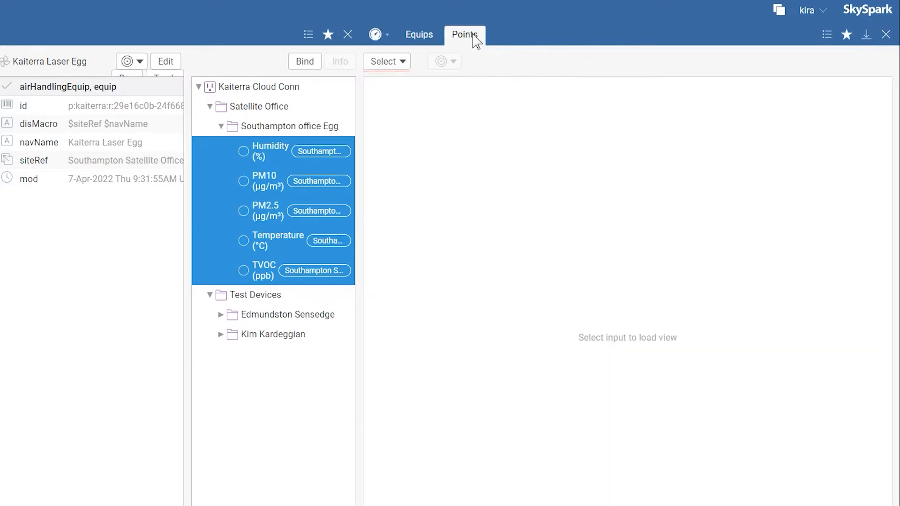
left_click(401, 62)
left_click(378, 117)
left_click(389, 151)
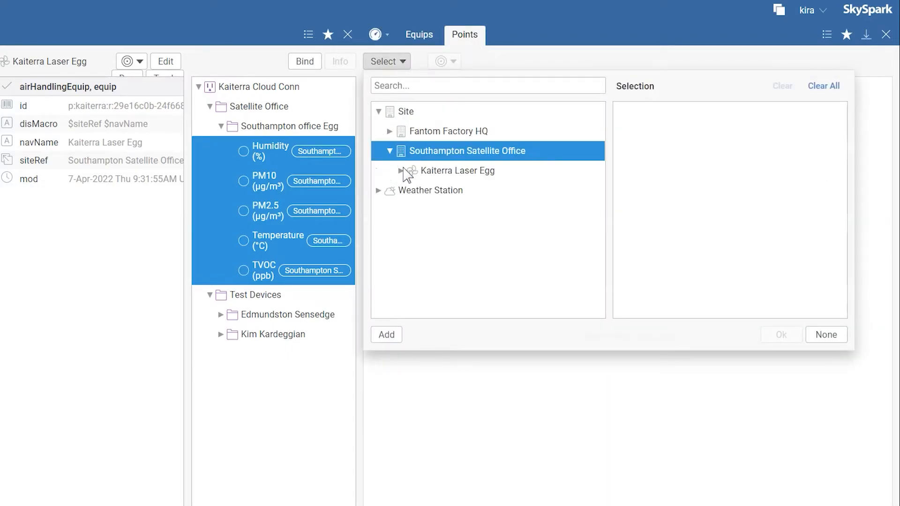
left_click(401, 171)
left_click(462, 191)
left_click(462, 271, "shift")
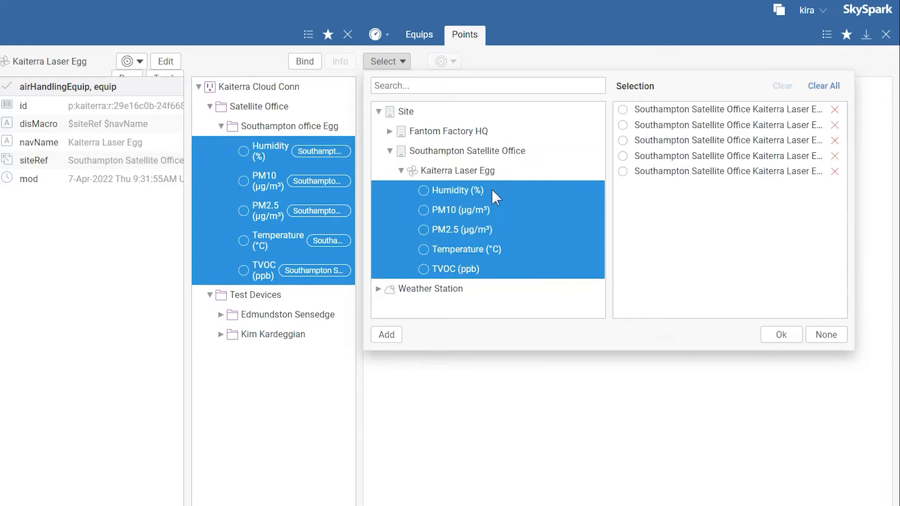
left_click(782, 335)
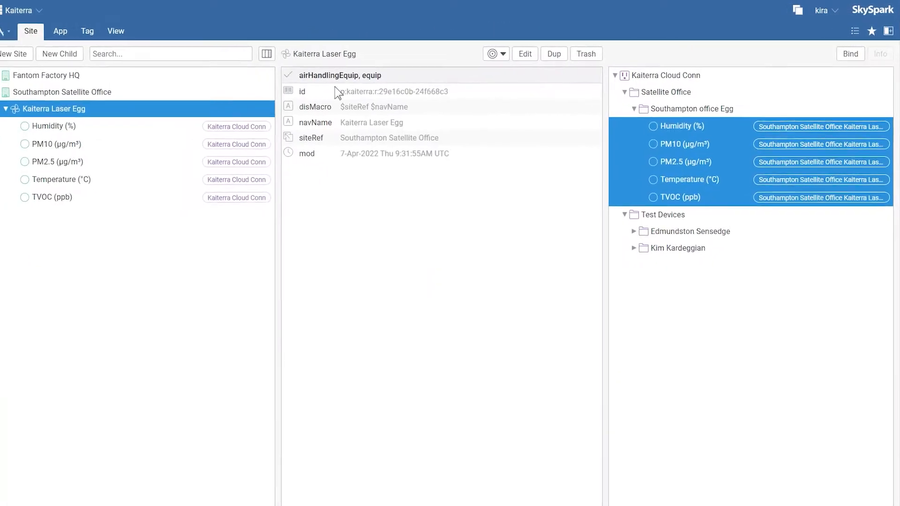
Step: Sync Month Apr-2022 history for all five Laser Egg points, then chart them in Historian
left_click(89, 125)
left_click(79, 194, "shift")
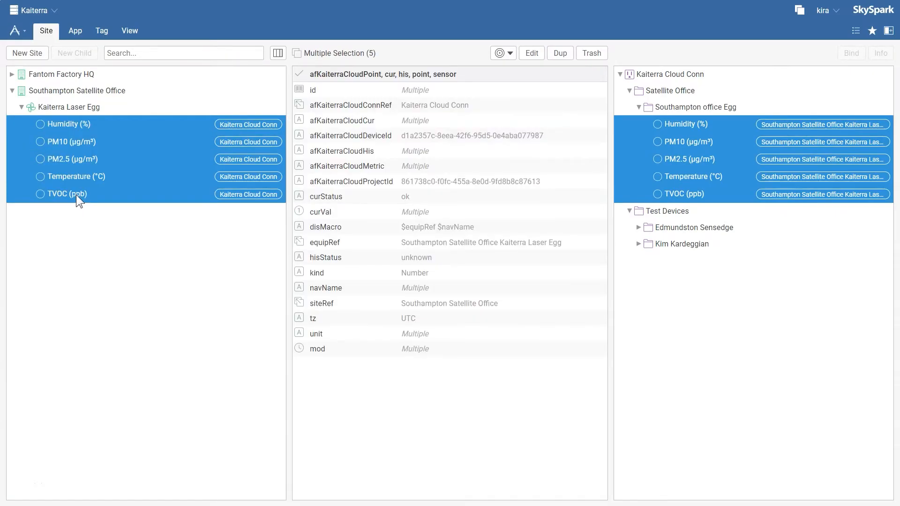
left_click(508, 53)
left_click(522, 102)
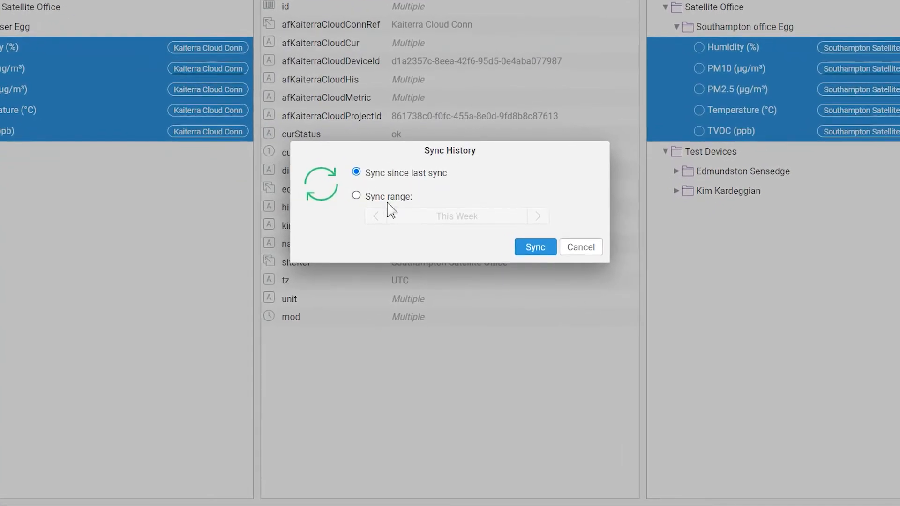
left_click(389, 200)
left_click(406, 217)
left_click(411, 242)
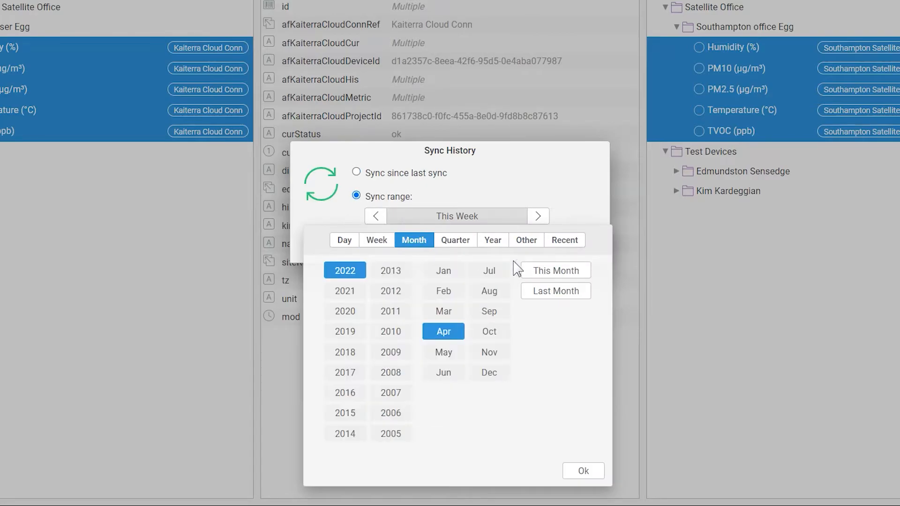
left_click(574, 471)
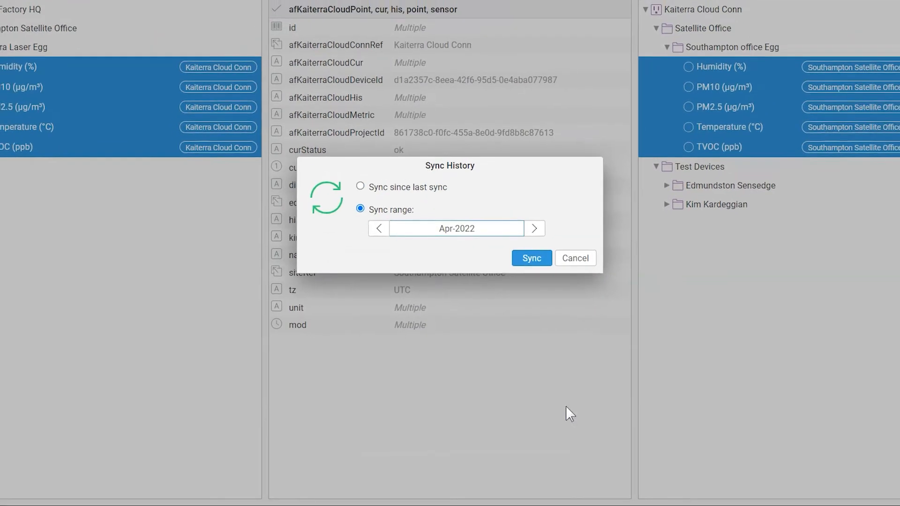
left_click(539, 234)
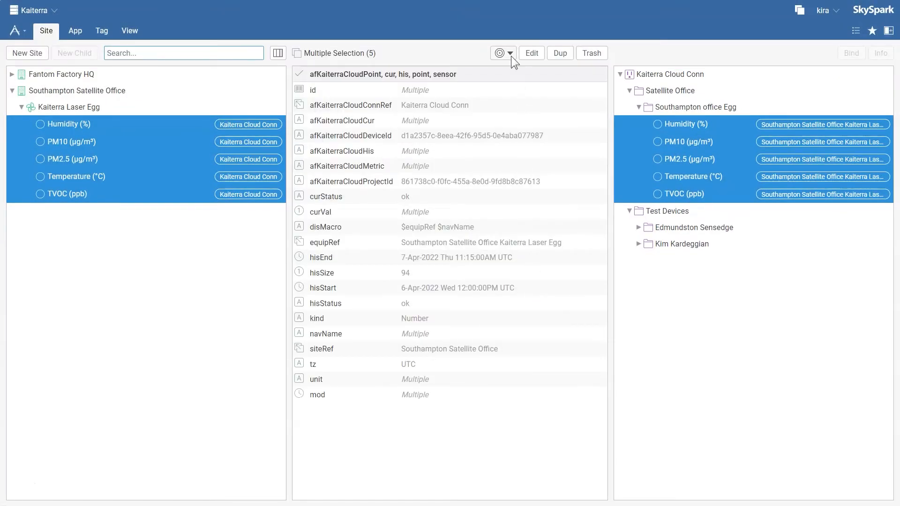
left_click(510, 53)
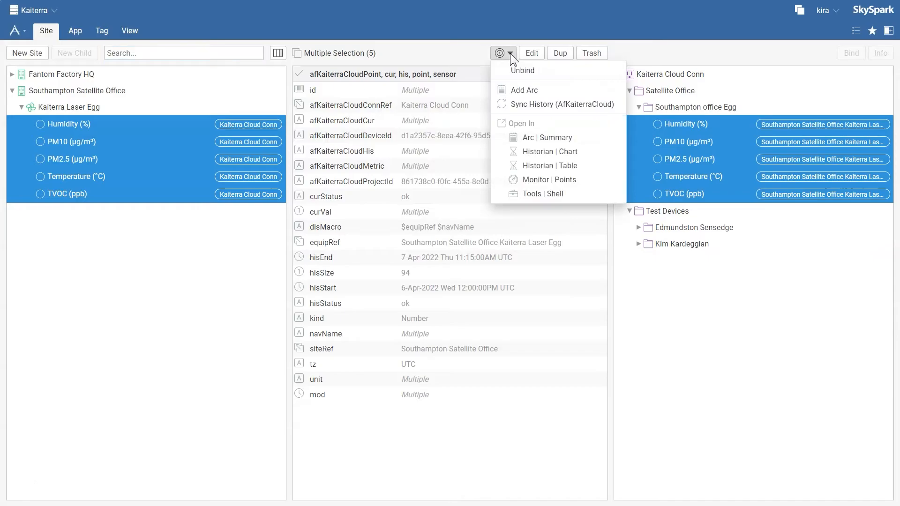
left_click(519, 154)
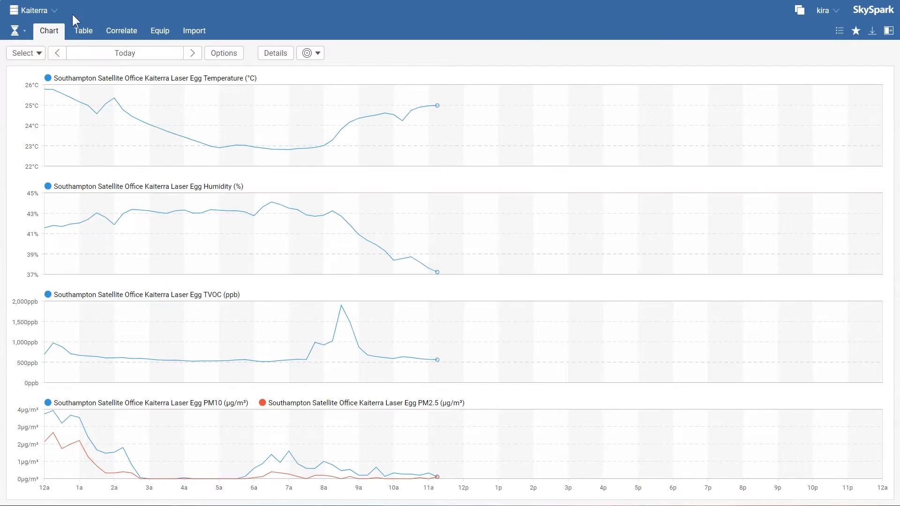
Step: In Builder, expand Test Devices > Edmundston Sensedge and select its Humidity (%) point
left_click(23, 31)
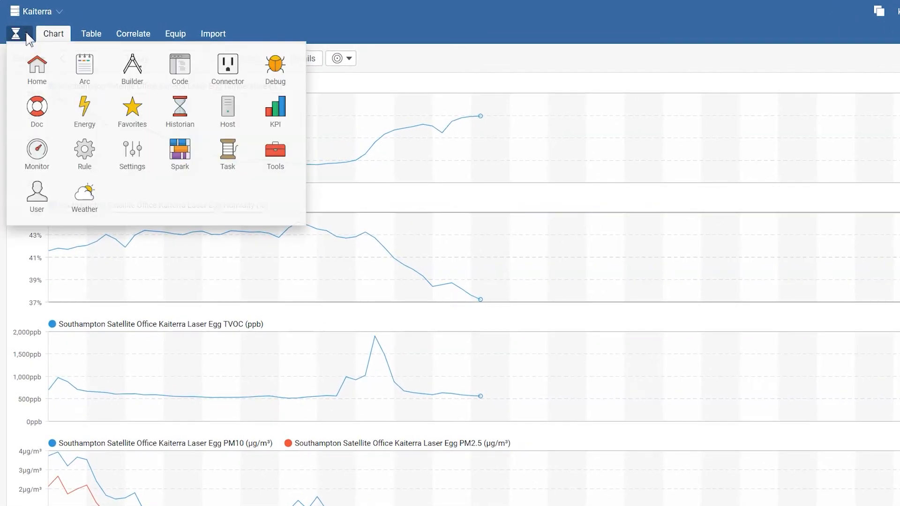
left_click(129, 74)
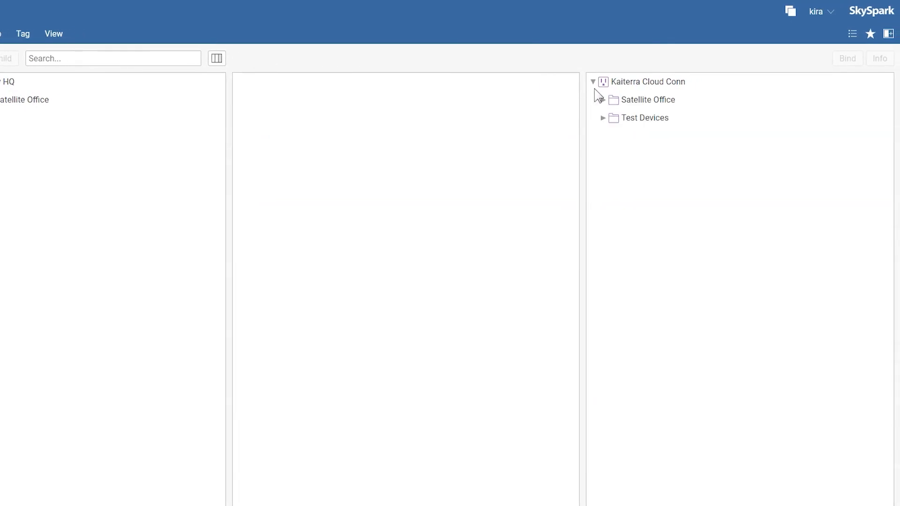
left_click(601, 119)
left_click(614, 137)
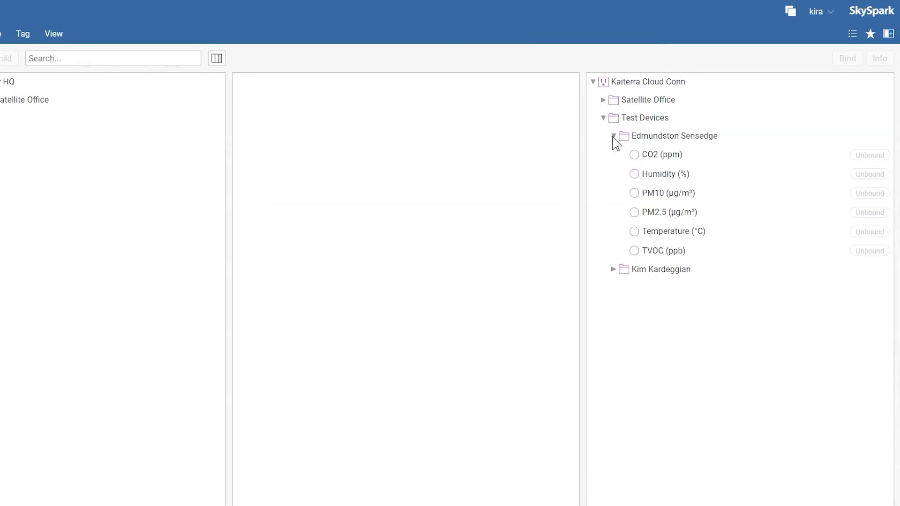
left_click(659, 173)
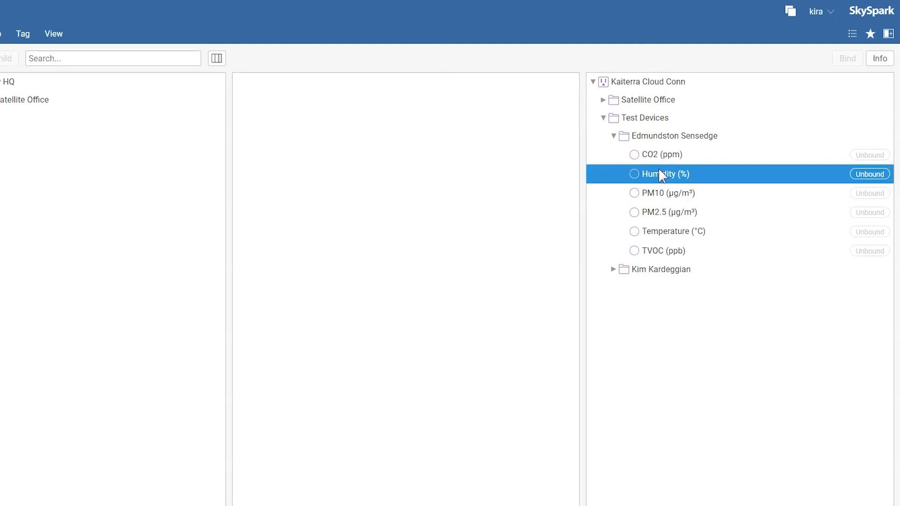